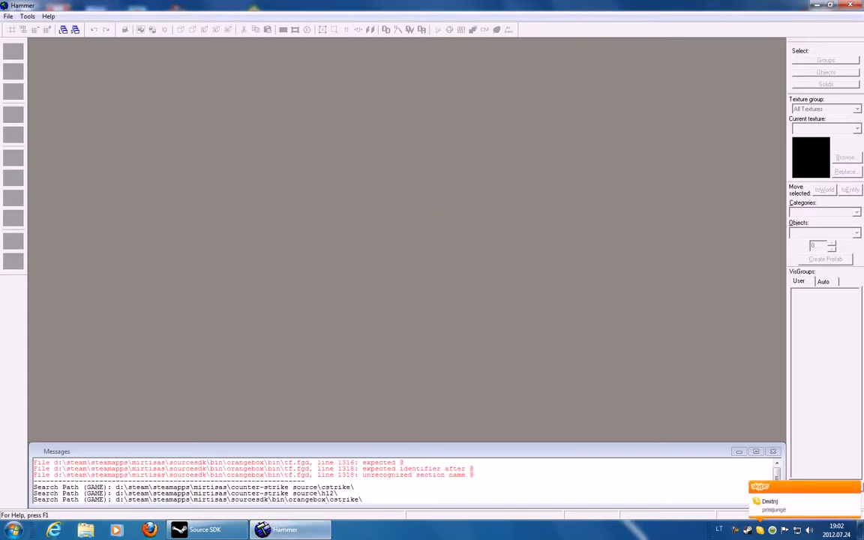
Open the recently used map sdk_water.vmf.
click(8, 16)
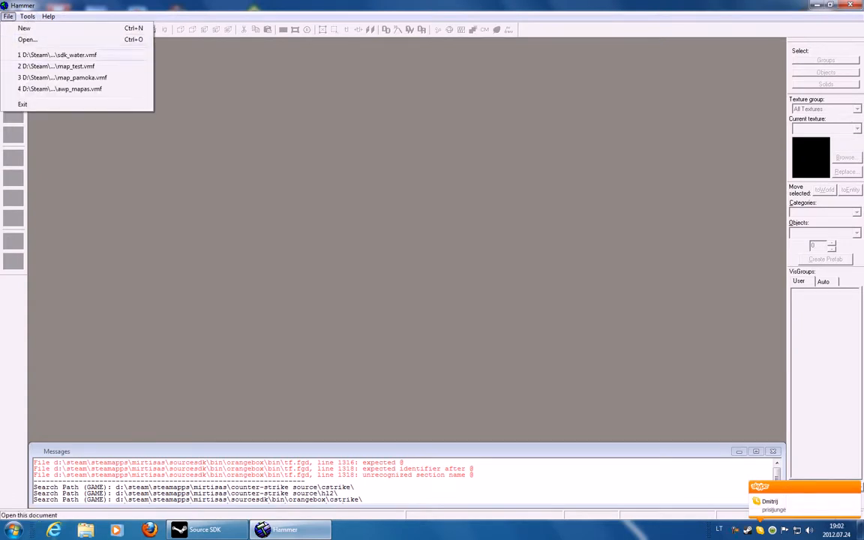
click(57, 55)
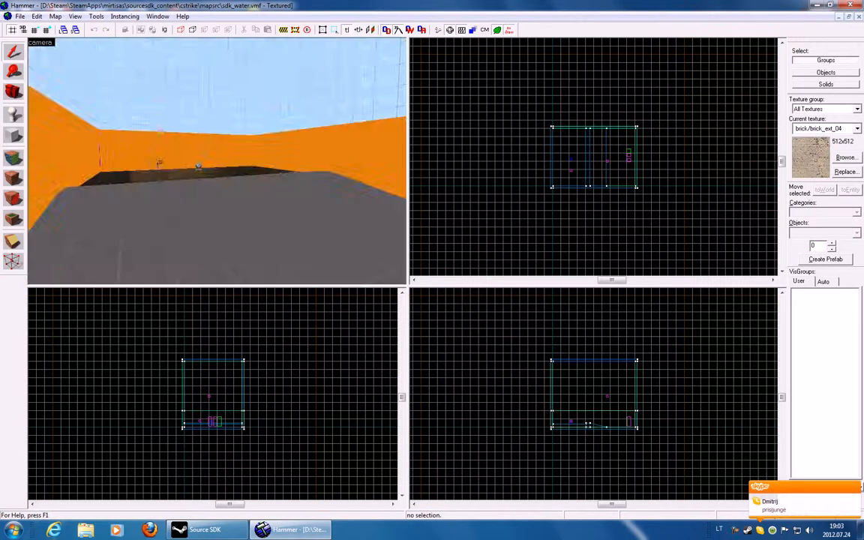
key(w)
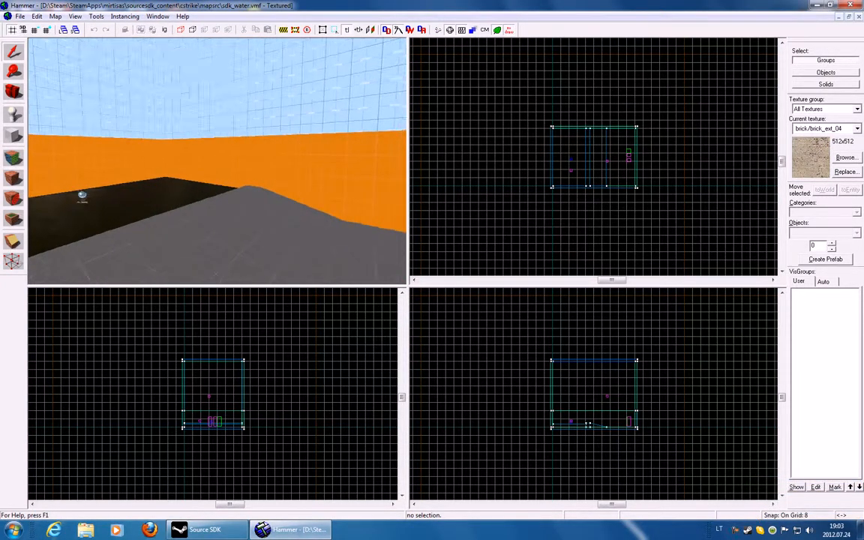
key(w)
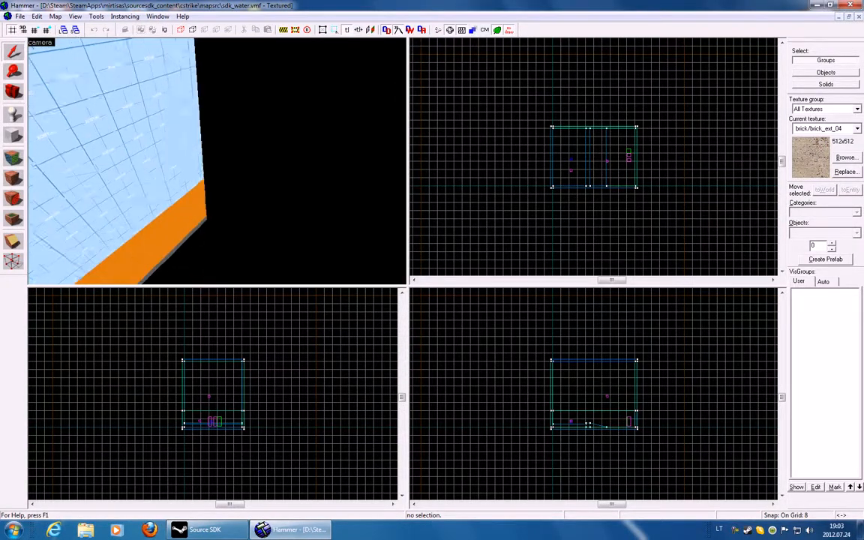
key(w)
key(w)
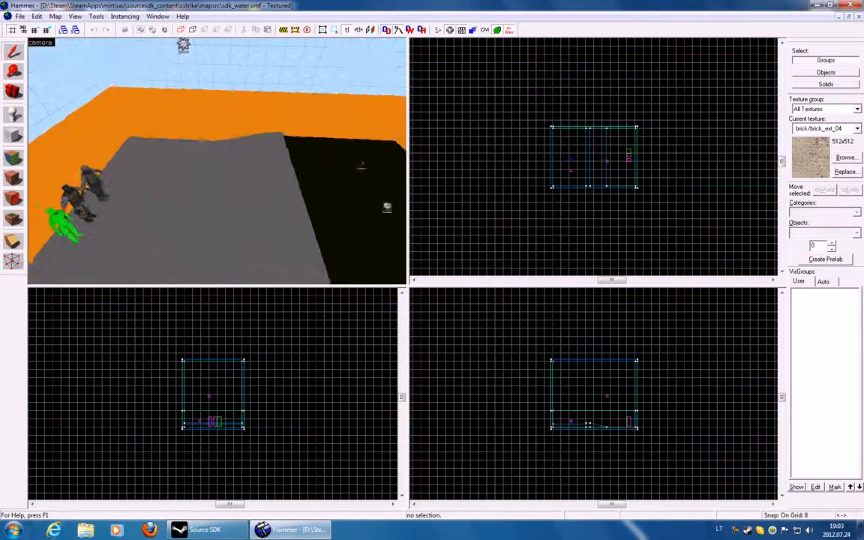
Filter the texture browser by "nod" and make tools/toolsnodraw the current texture.
key(shift+a)
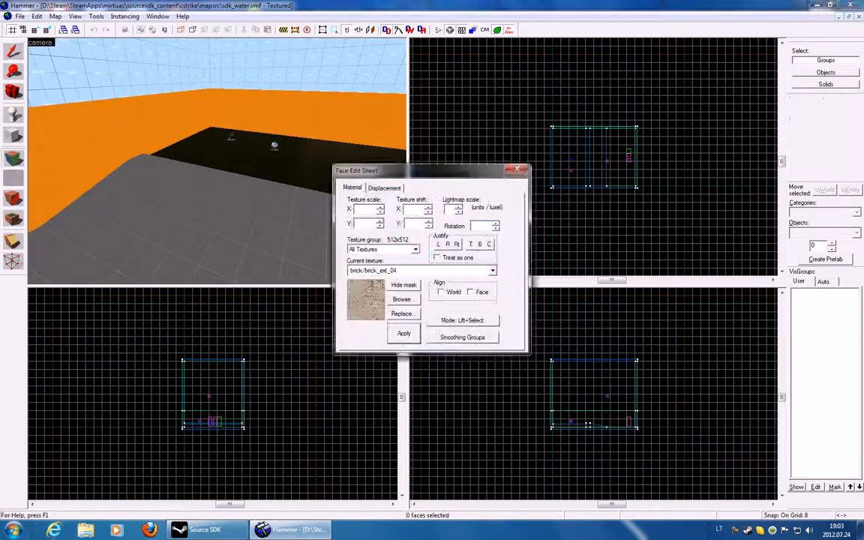
click(402, 299)
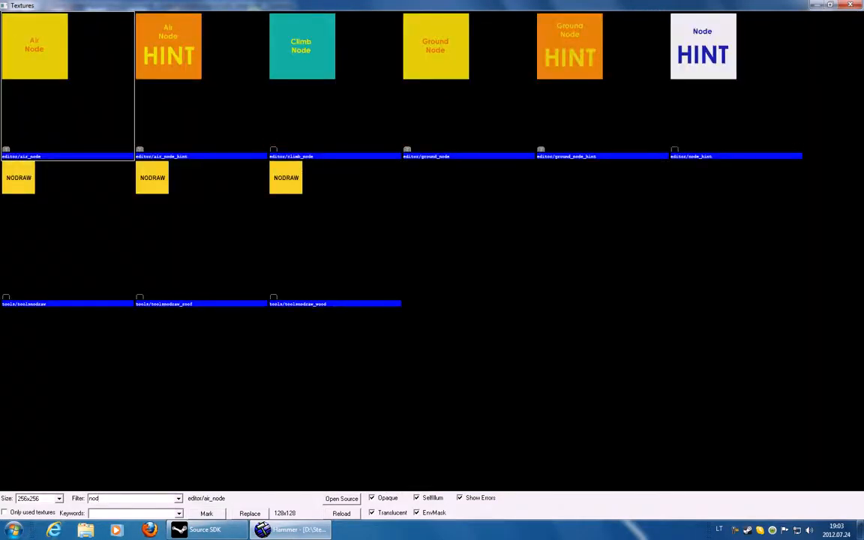
double_click(21, 180)
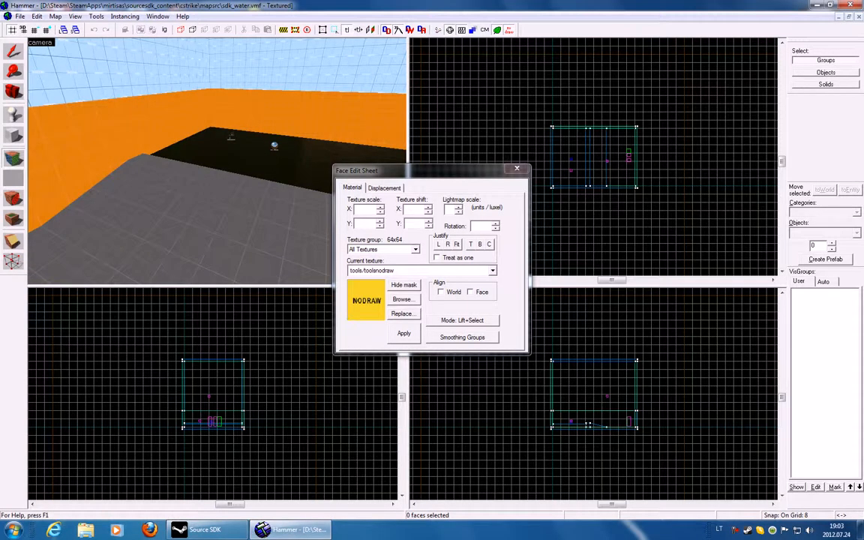
click(516, 169)
Create a nodraw block 32 wide, 448 long and 96 high on top of the narrow floor strip beside the pool.
key(z)
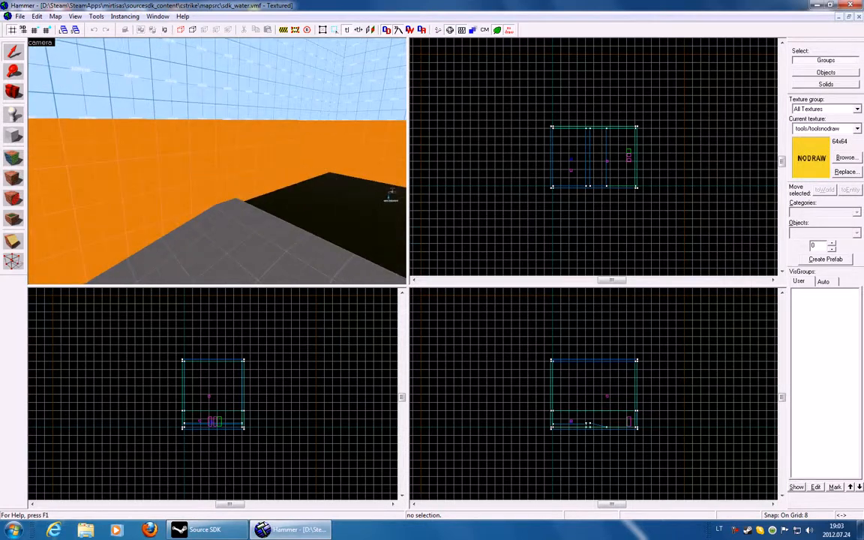
click(390, 197)
scroll(597, 187, up, 5)
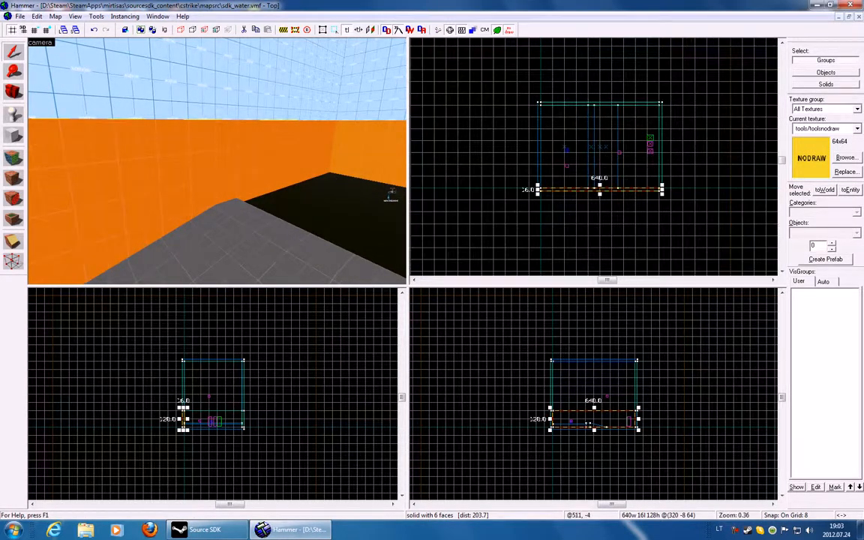
click(391, 196)
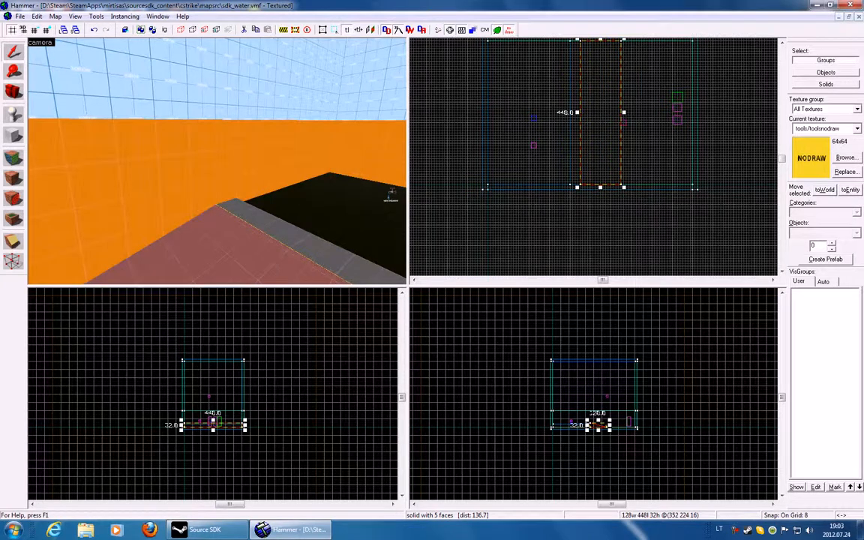
key(shift+b)
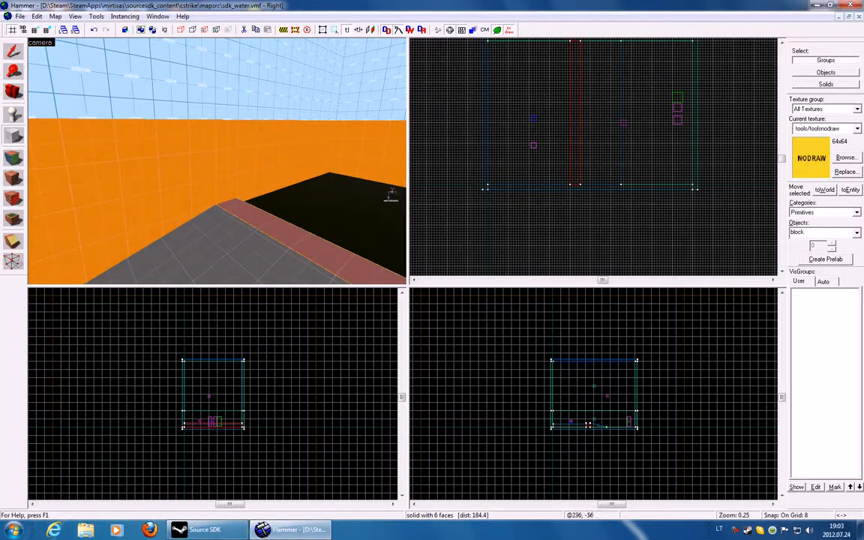
scroll(697, 312, up, 10)
mouse_move(512, 407)
mouse_down()
mouse_move(609, 391)
mouse_move(609, 356)
mouse_move(559, 313)
mouse_move(556, 278)
mouse_up()
scroll(557, 303, down, 4)
key(Up)
key(Up)
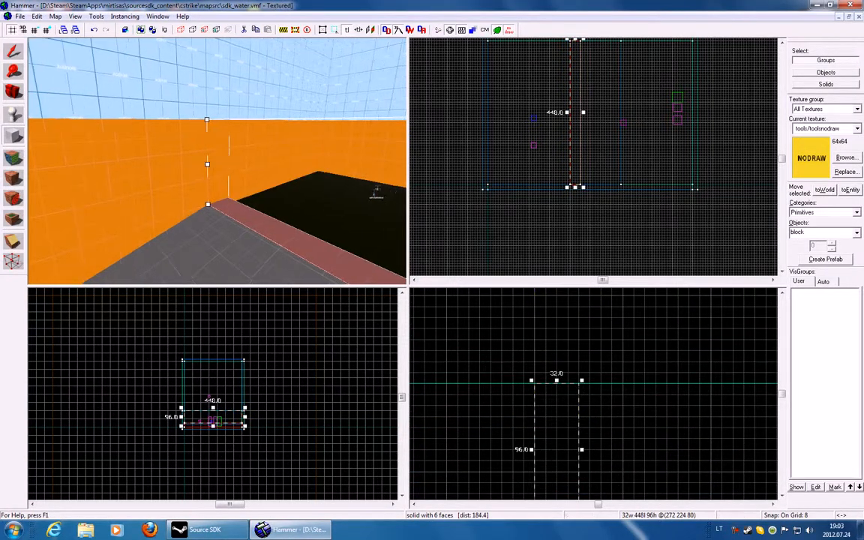
key(Return)
key(w)
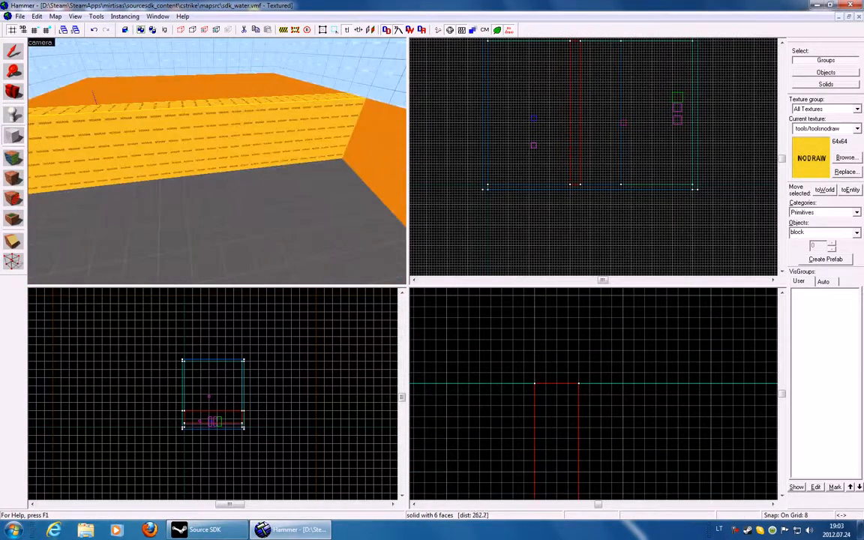
Cut the nodraw wall crosswise at the middle of its length with the Clipping tool, keeping both halves.
click(14, 52)
key(z)
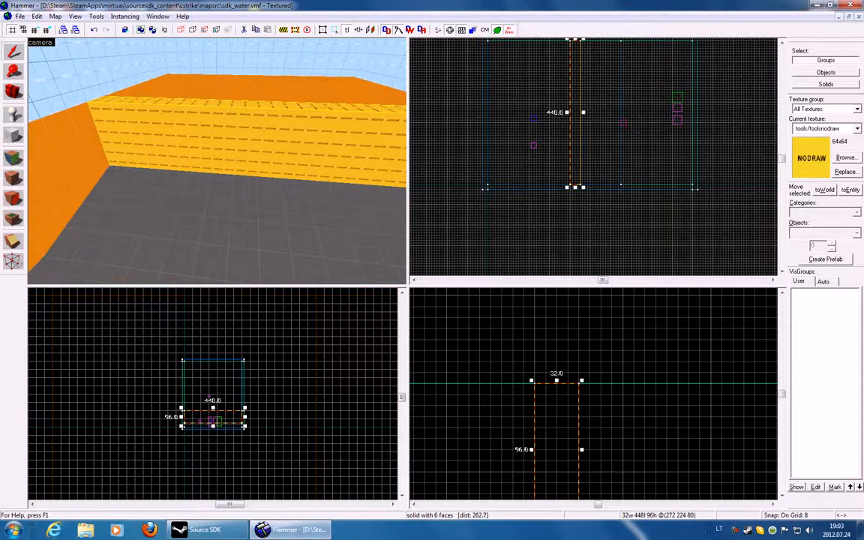
key(Up)
scroll(720, 145, up, 8)
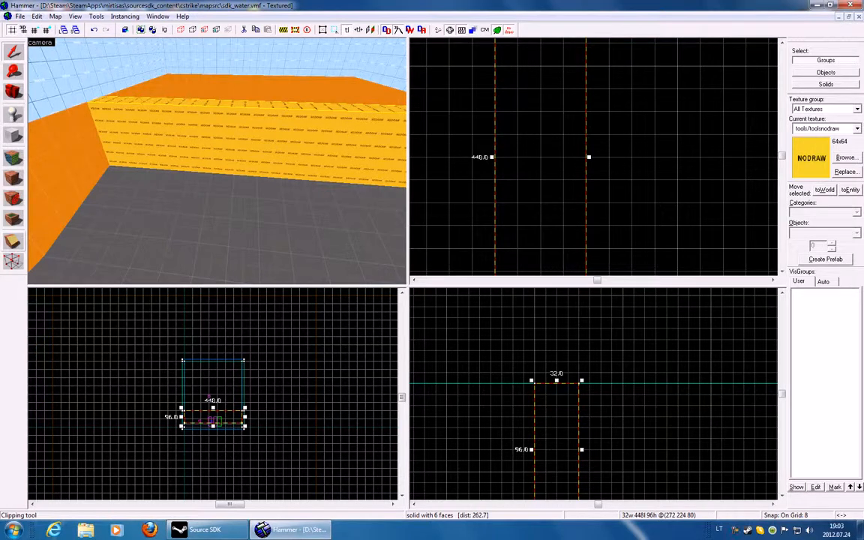
click(13, 240)
drag(495, 158, 563, 158)
scroll(592, 157, down, 3)
click(13, 240)
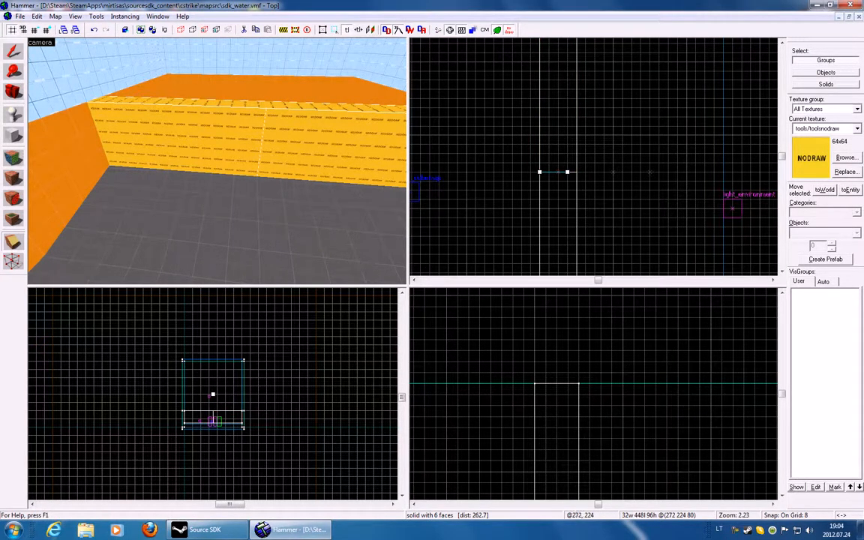
key(Return)
Copy the orange dev/dev_measuregeneric01 texture from the room wall onto both long side faces of one wall half.
click(13, 51)
click(188, 138)
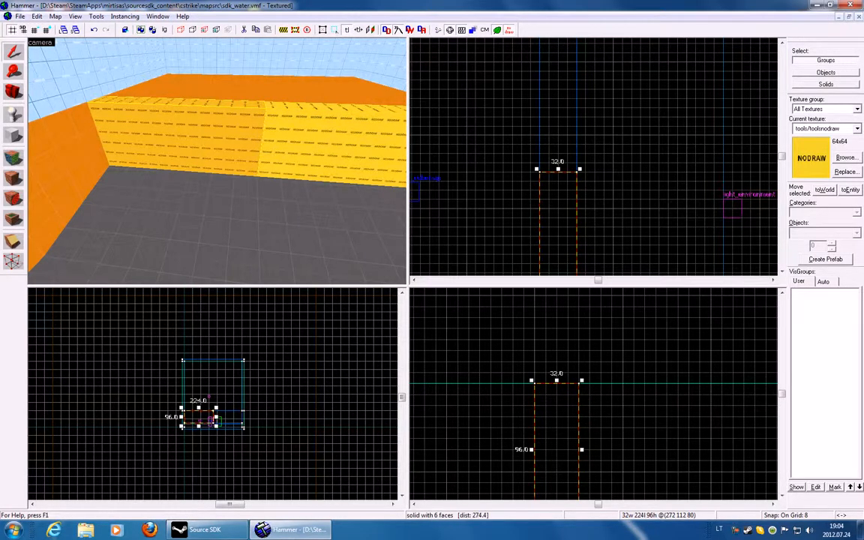
key(w)
click(13, 158)
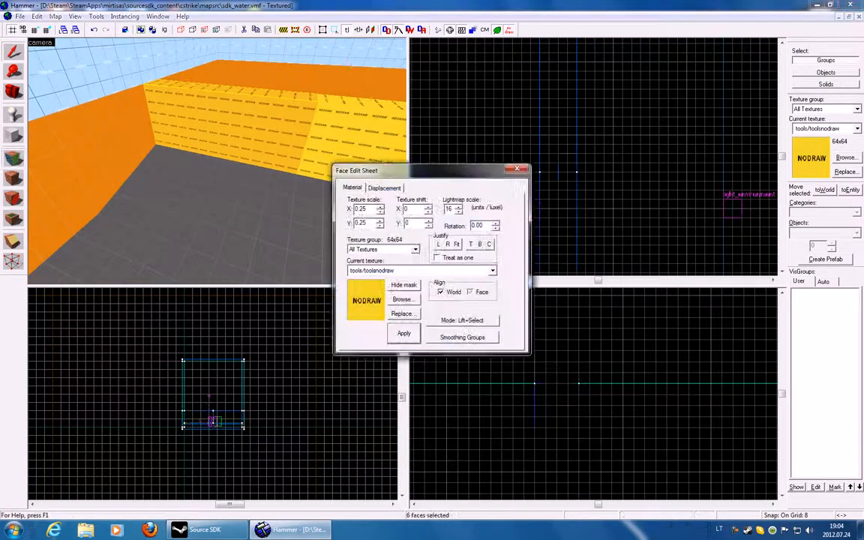
key(w)
key(s)
click(217, 161)
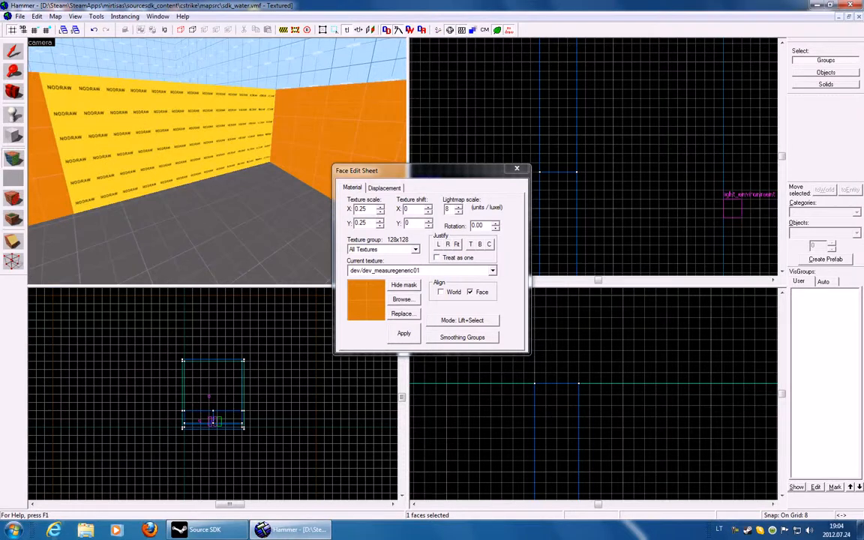
right_click(217, 161)
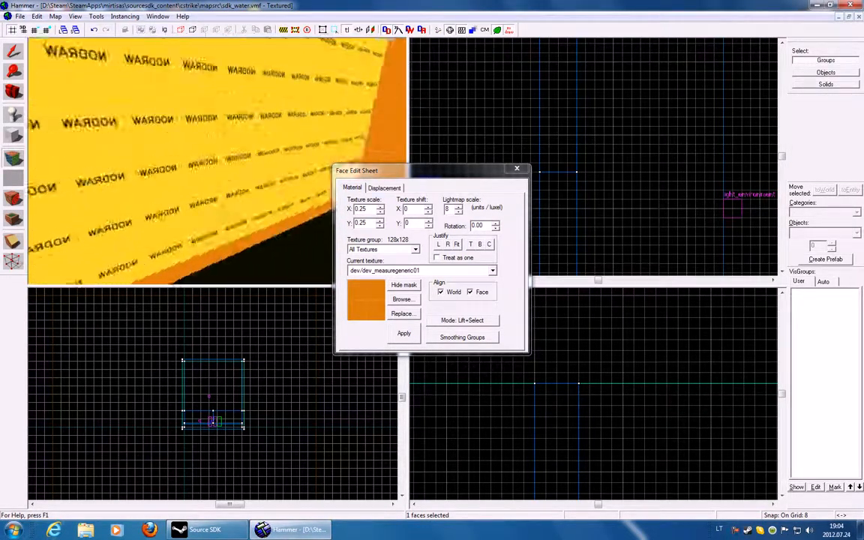
right_click(218, 162)
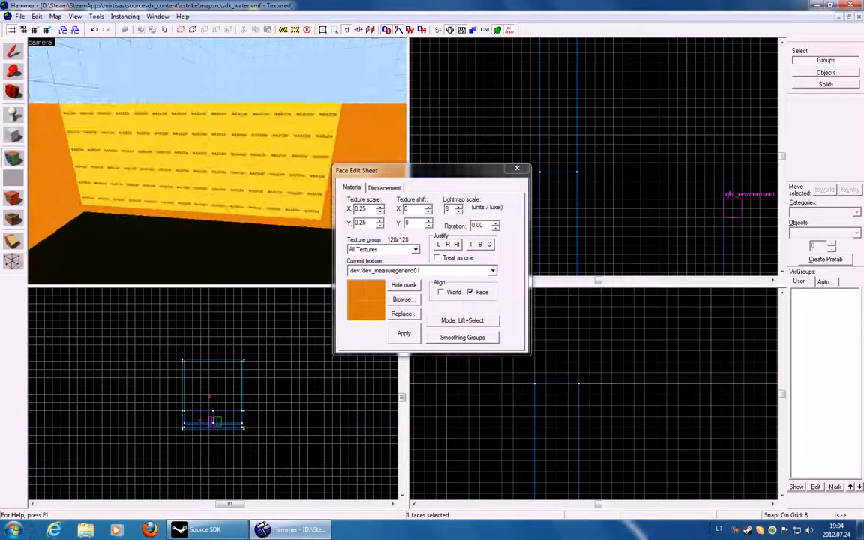
Apply the glass/combineglass001a texture to the pool-side face of the other wall half and fit it to the face.
click(218, 161)
click(403, 299)
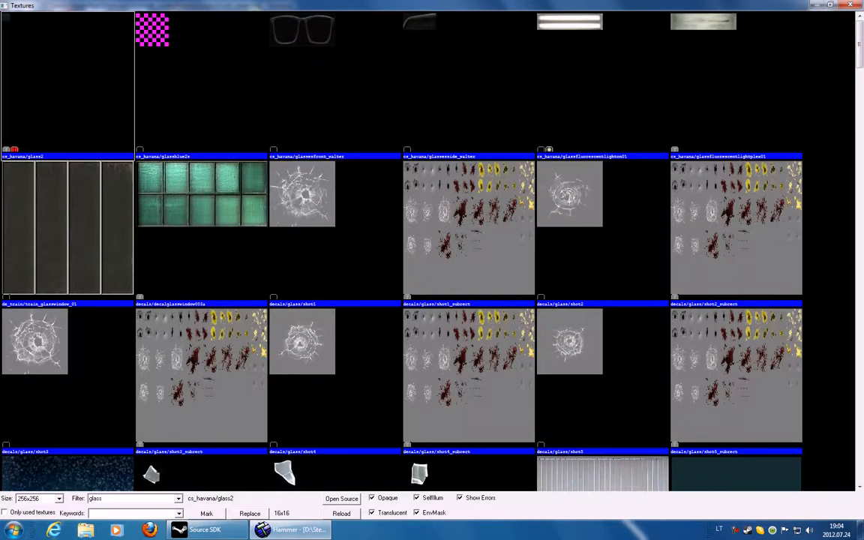
click(201, 375)
scroll(201, 375, down, 3)
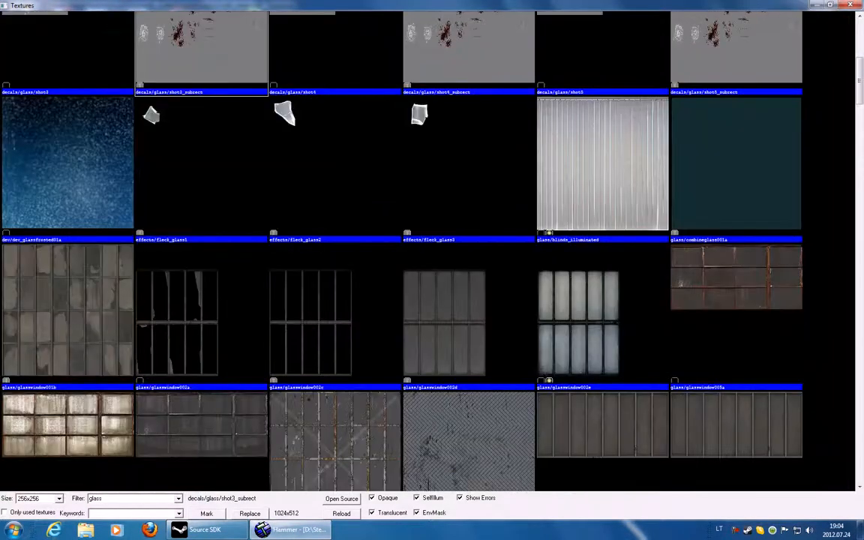
double_click(736, 163)
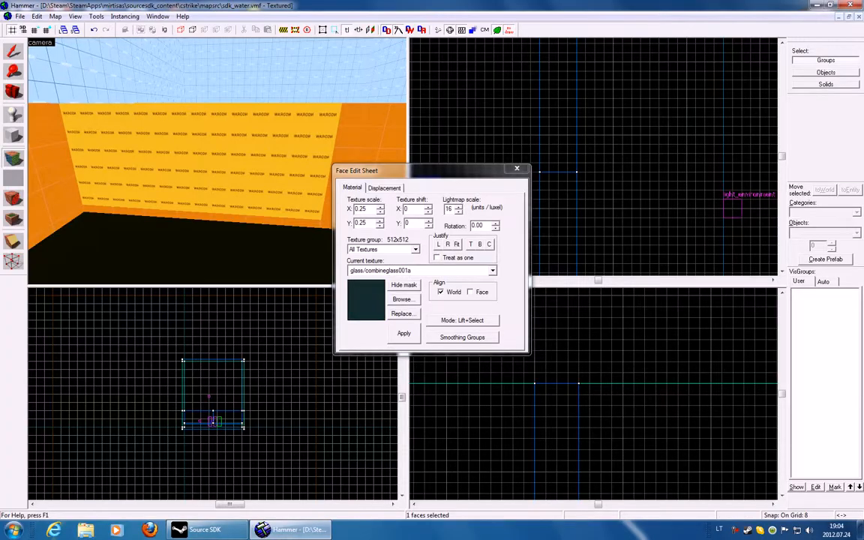
click(403, 333)
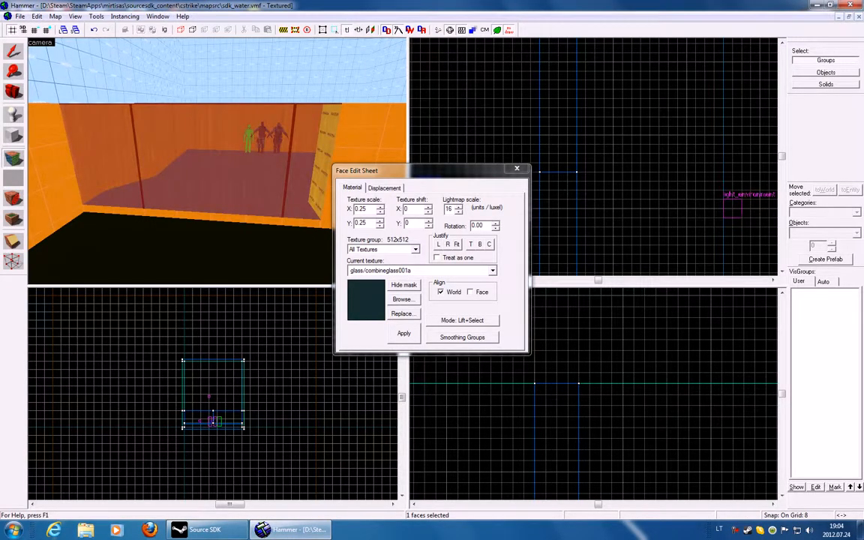
click(456, 244)
click(517, 169)
Cut the orange wall half crosswise 32 units from its inner end with the Clipping tool, keeping both pieces.
key(z)
key(w)
key(s)
key(z)
click(219, 163)
scroll(540, 212, down, 3)
scroll(540, 212, up, 3)
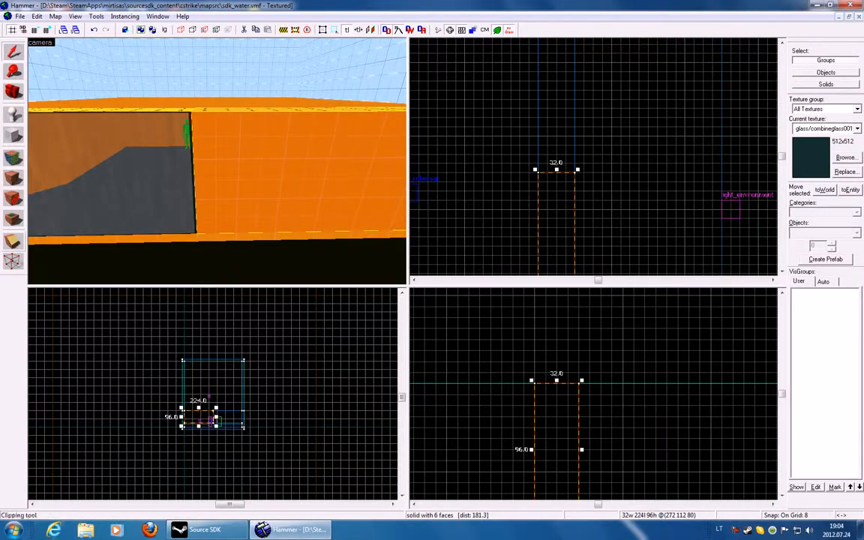
click(13, 241)
drag(538, 209, 557, 209)
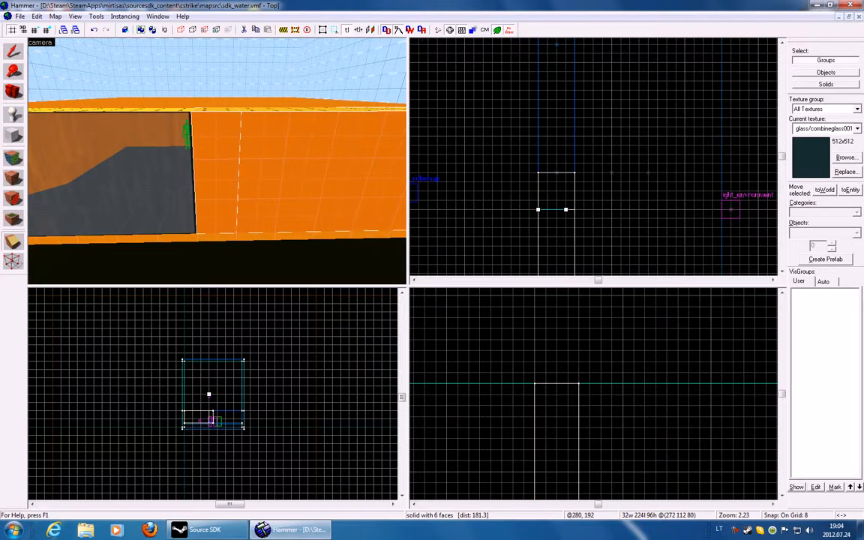
key(Return)
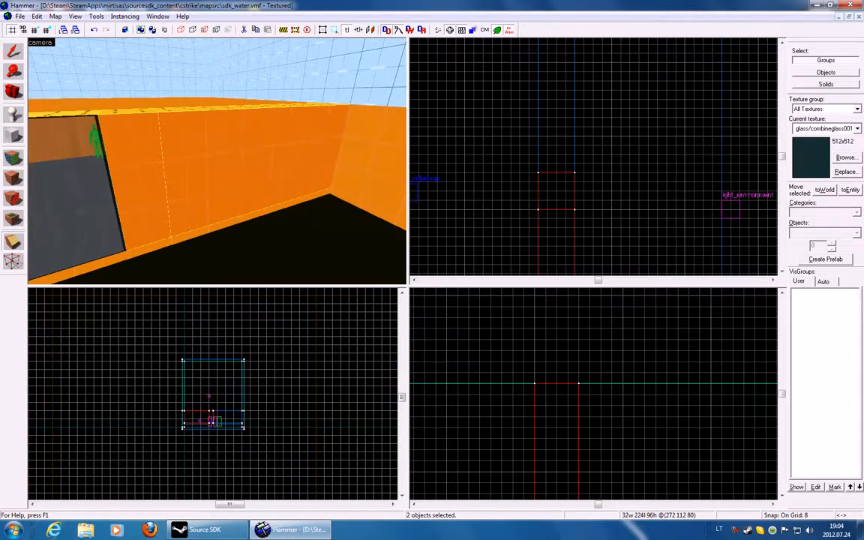
Copy the grey dev/dev_measuregeneric01b texture from the floor onto the exposed inner end face of the orange wall.
key(w)
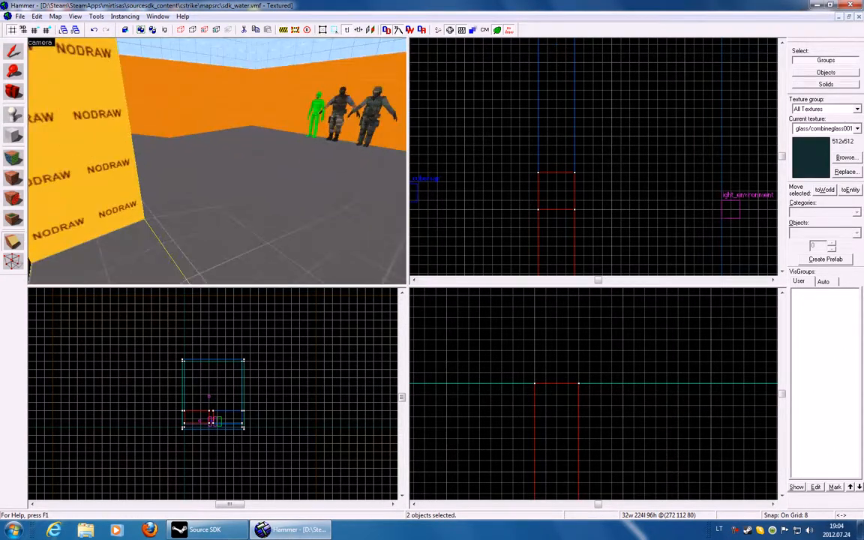
key(z)
click(13, 158)
click(285, 152)
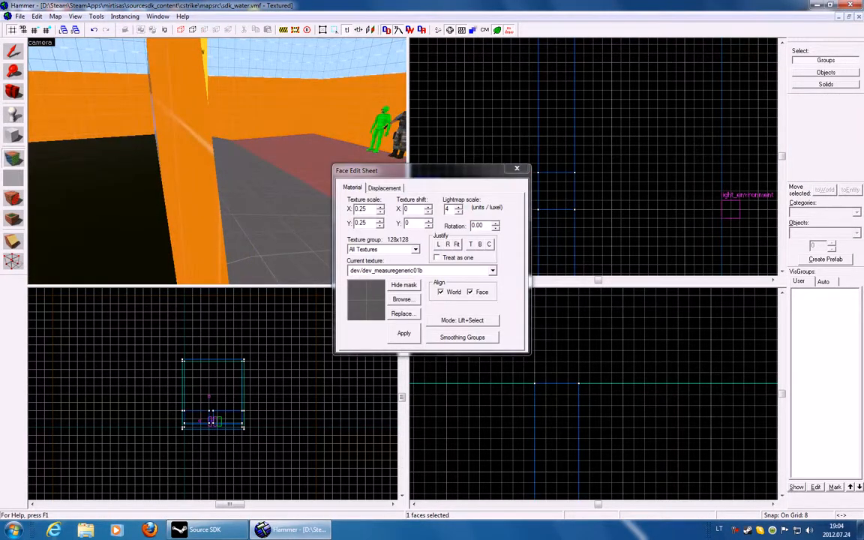
key(z)
right_click(218, 162)
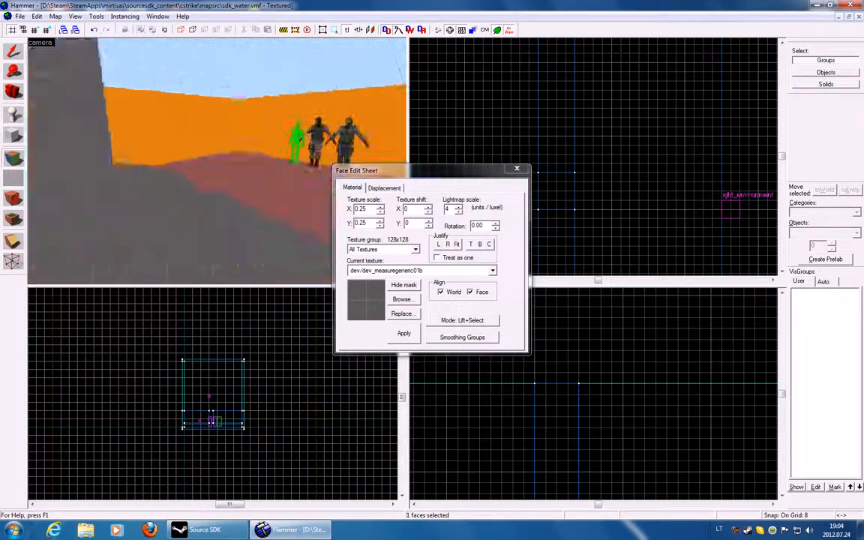
Copy dev/dev_measuregeneric01b from the floor onto the top faces of the orange wall pieces.
key(s)
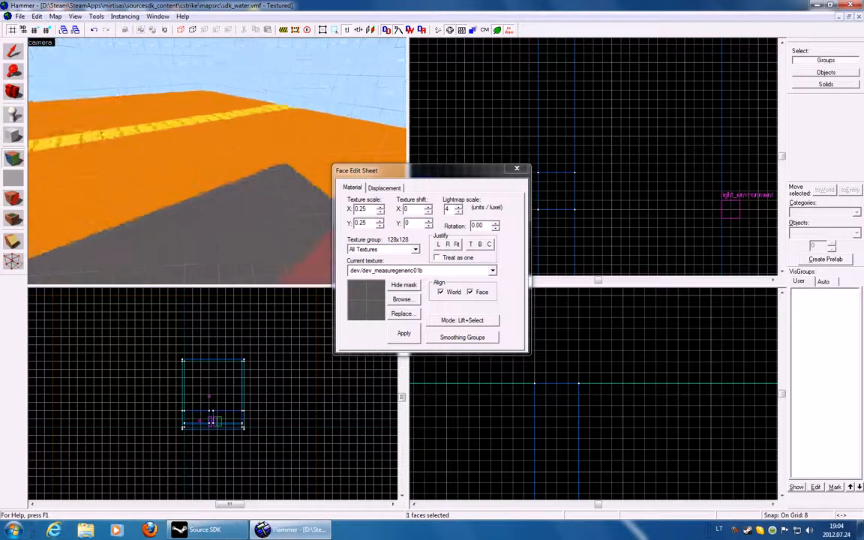
click(218, 162)
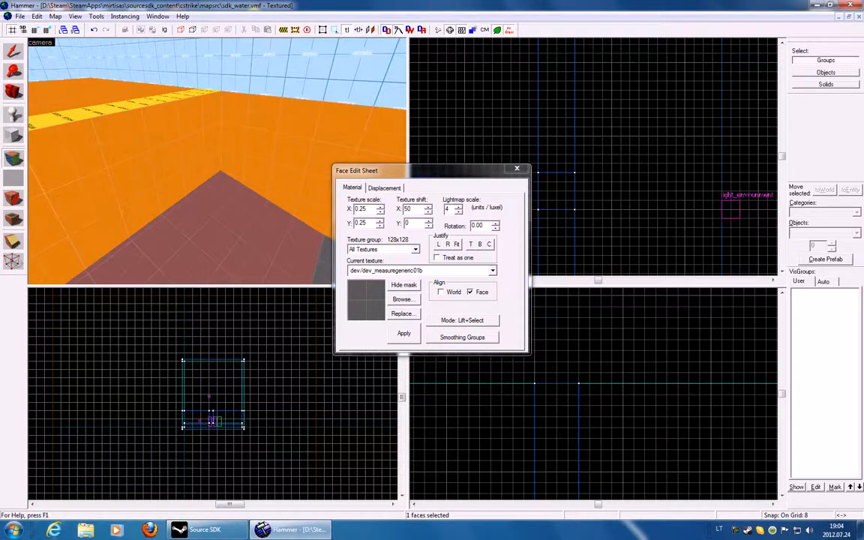
right_click(217, 162)
right_click(176, 99)
right_click(251, 117)
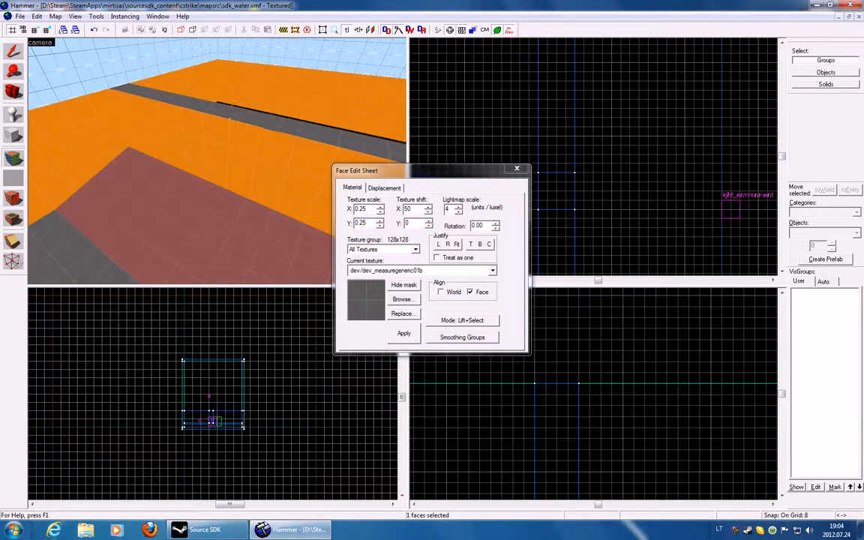
Select the orange wall section beside the glass, without the middle pillar, and tie it to an entity.
click(516, 168)
key(z)
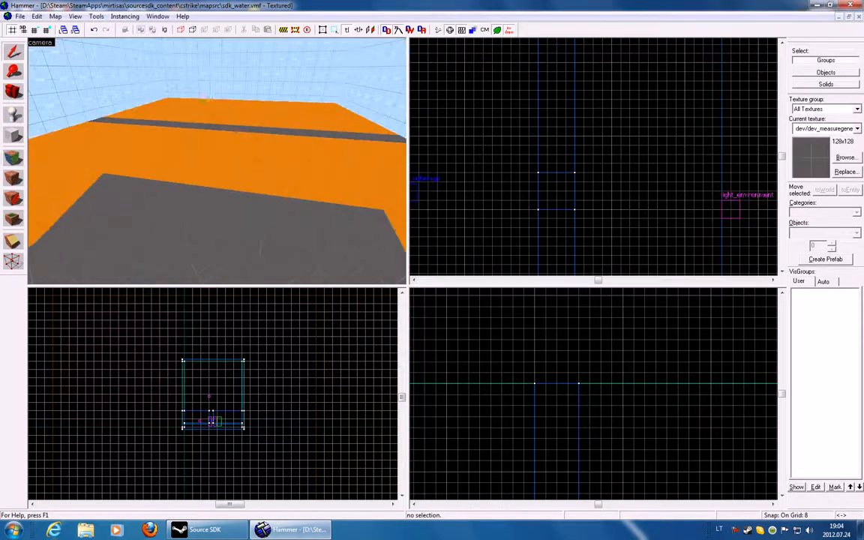
click(218, 161)
key(w)
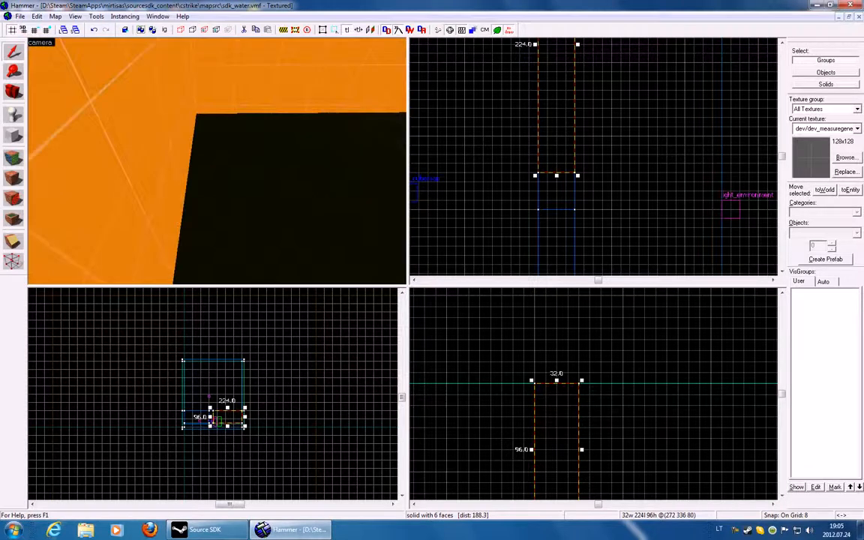
click(217, 162)
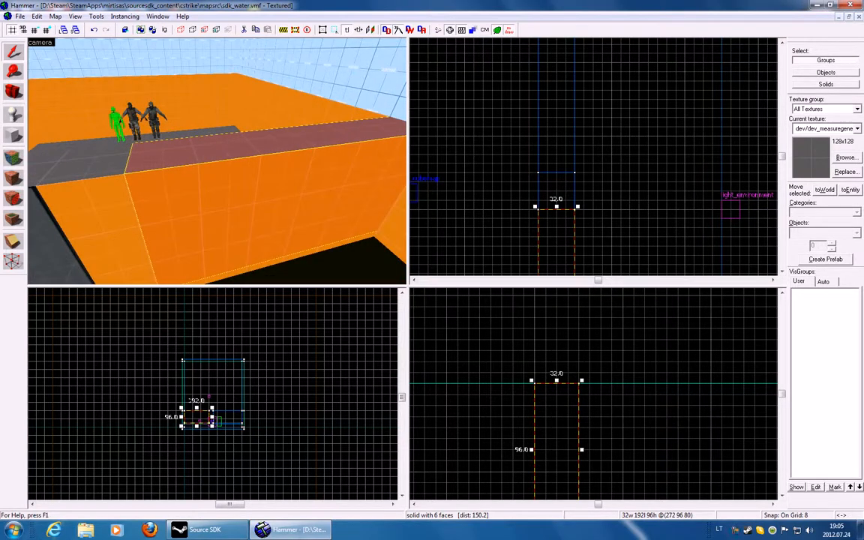
scroll(540, 182, down, 2)
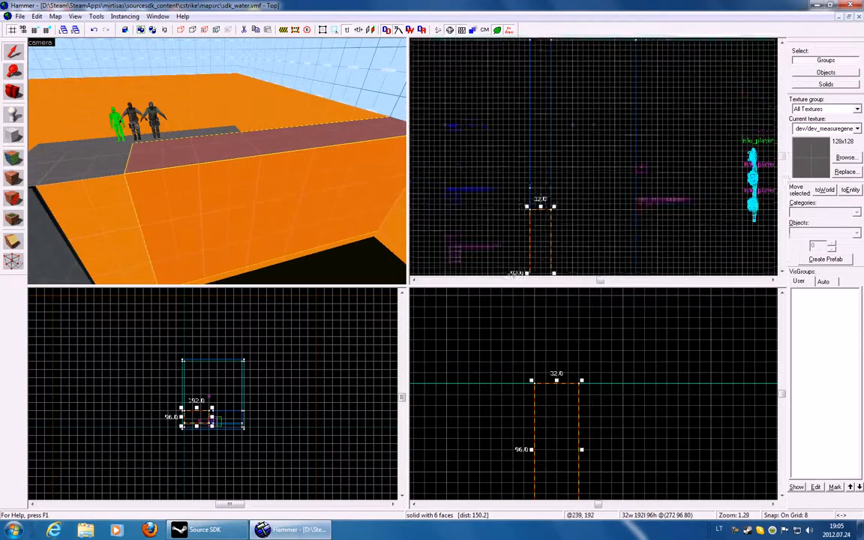
right_click(540, 182)
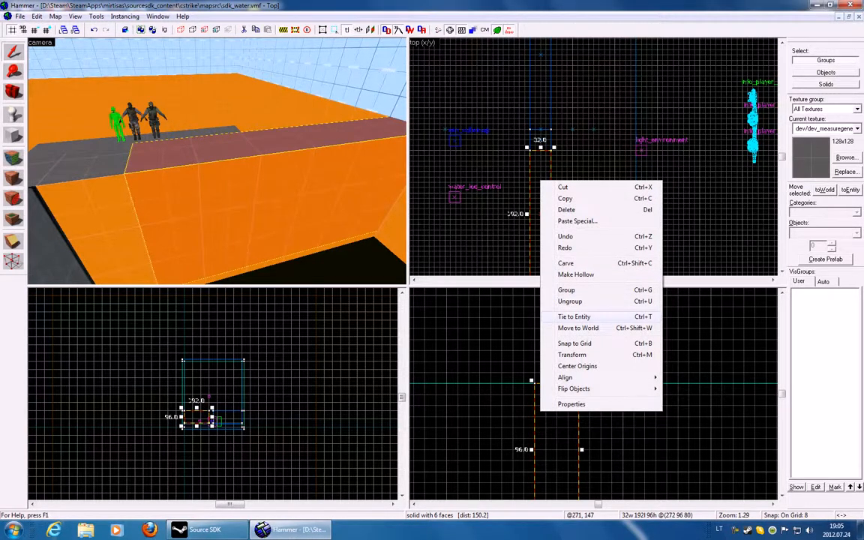
click(574, 316)
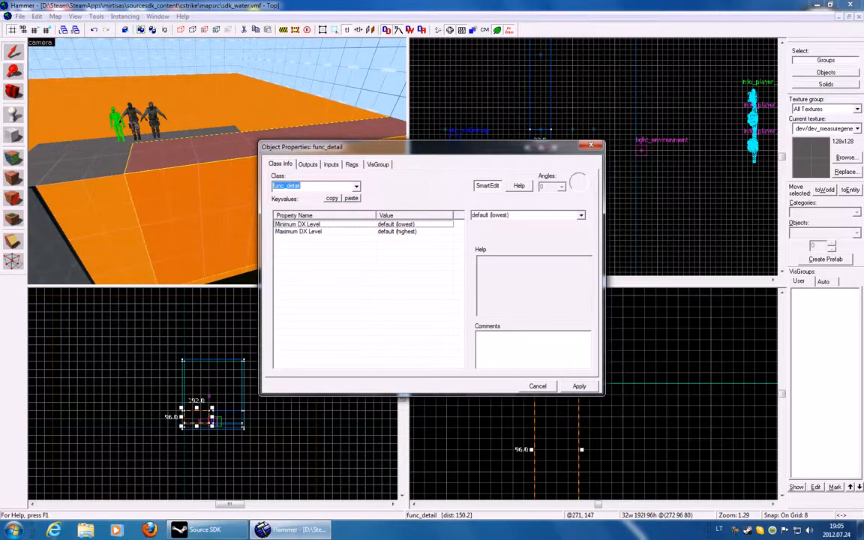
Set the orange section's entity class to func_illusionary and apply the change.
text(fun)
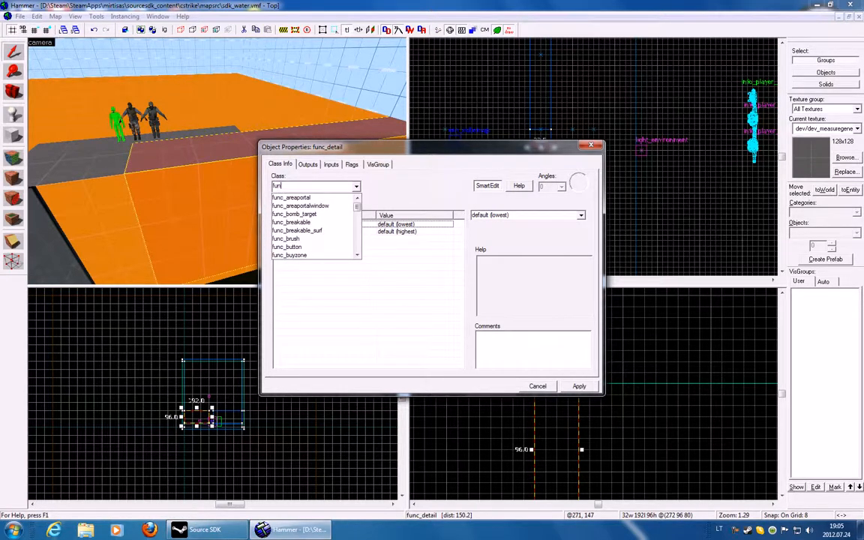
text(c_il)
key(Return)
click(579, 386)
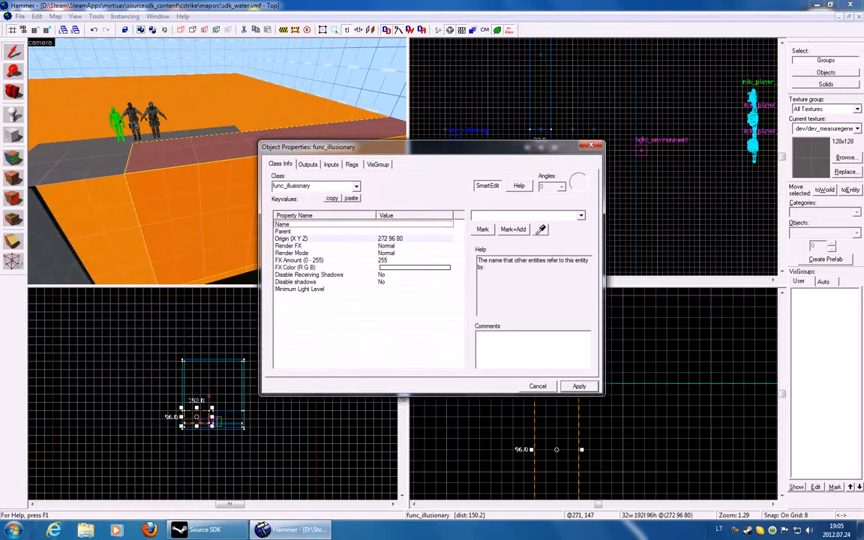
click(591, 145)
Select the glass section of the dividing wall and tie it to an entity.
scroll(217, 161, down, 2)
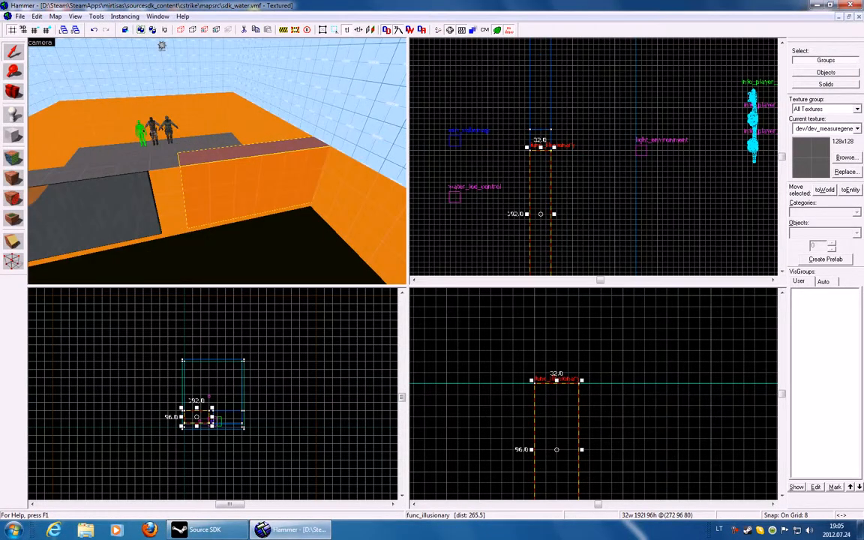
key(w)
key(a)
key(s)
key(w)
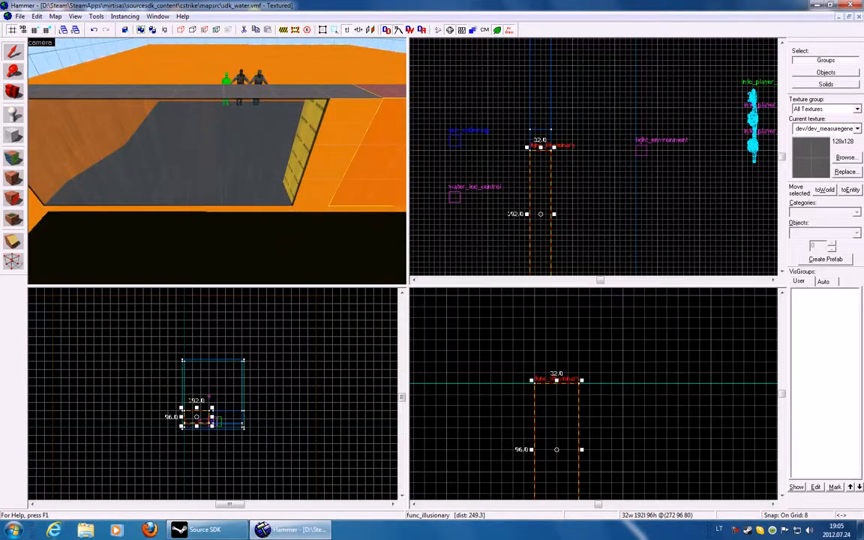
click(190, 187)
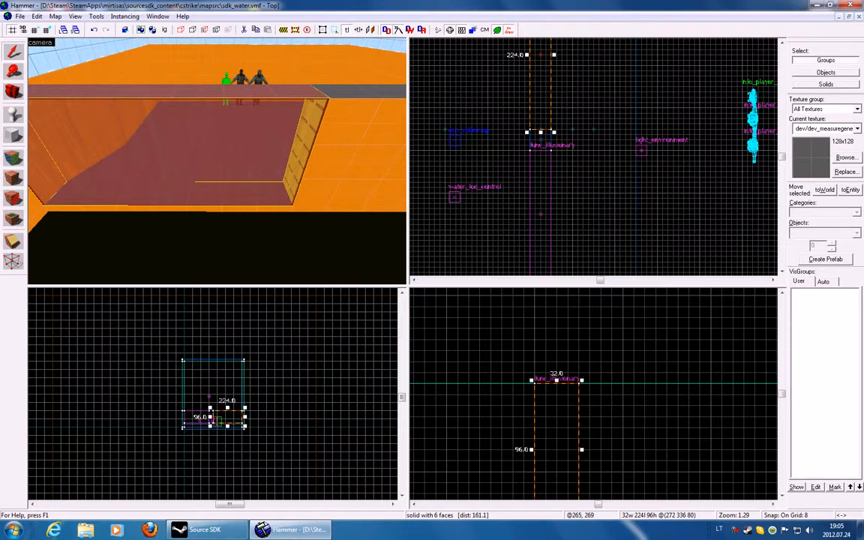
key(ctrl+t)
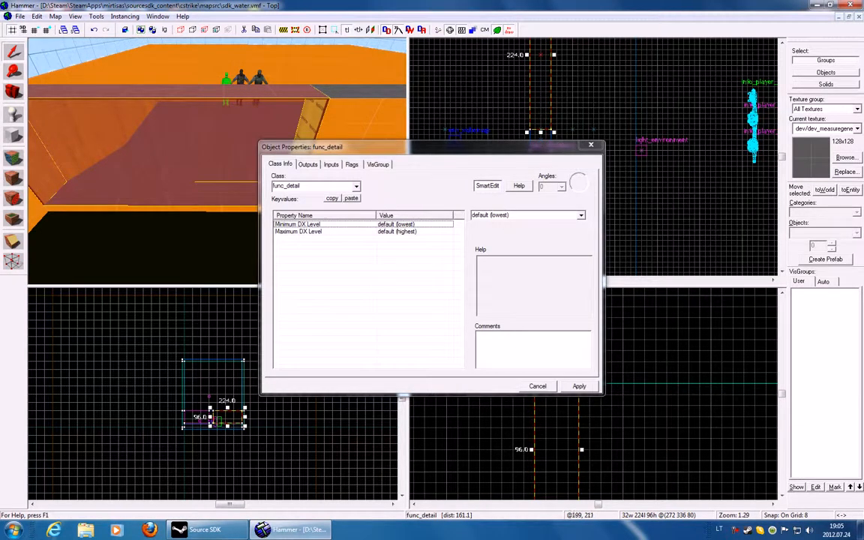
Make the glass section's entity a func_illusionary and apply its properties.
text(ill)
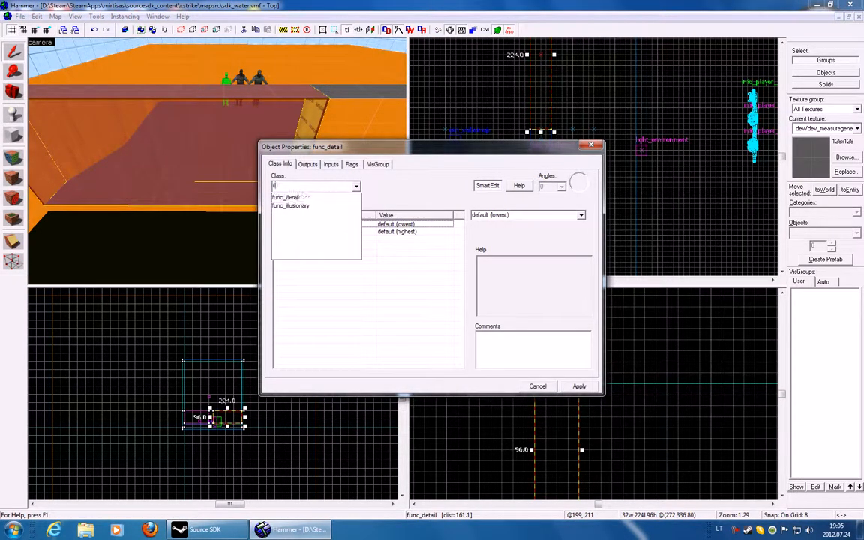
key(Down)
key(Return)
click(579, 387)
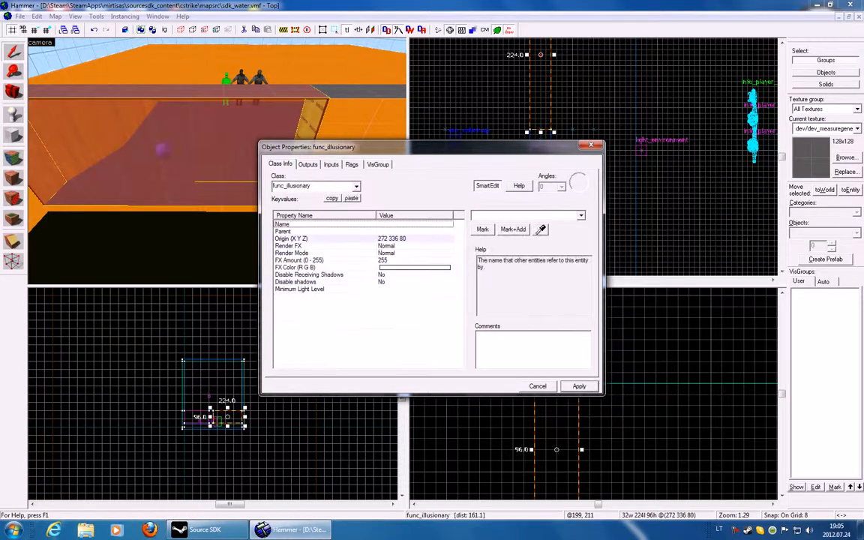
click(591, 145)
Copy the grey dev/dev_measuregeneric01b texture from the floor onto the yellow pillar face at the end of the glass section.
key(z)
key(w)
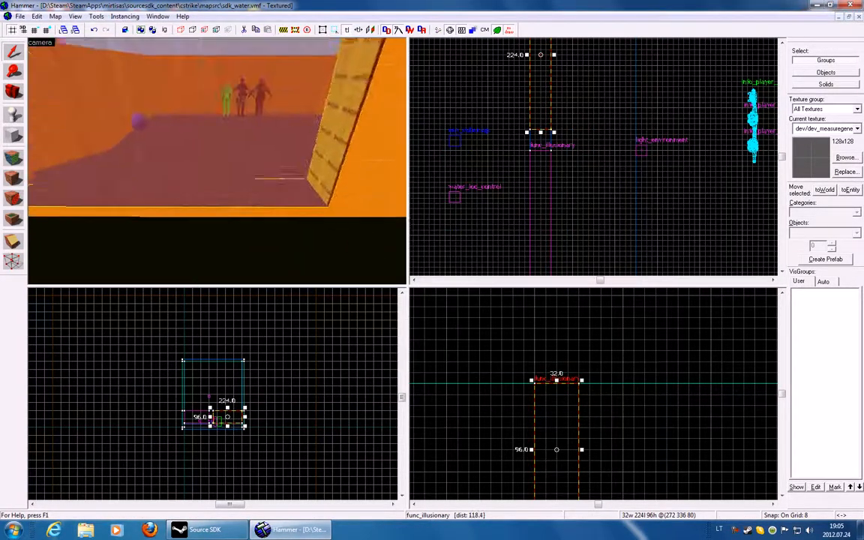
key(z)
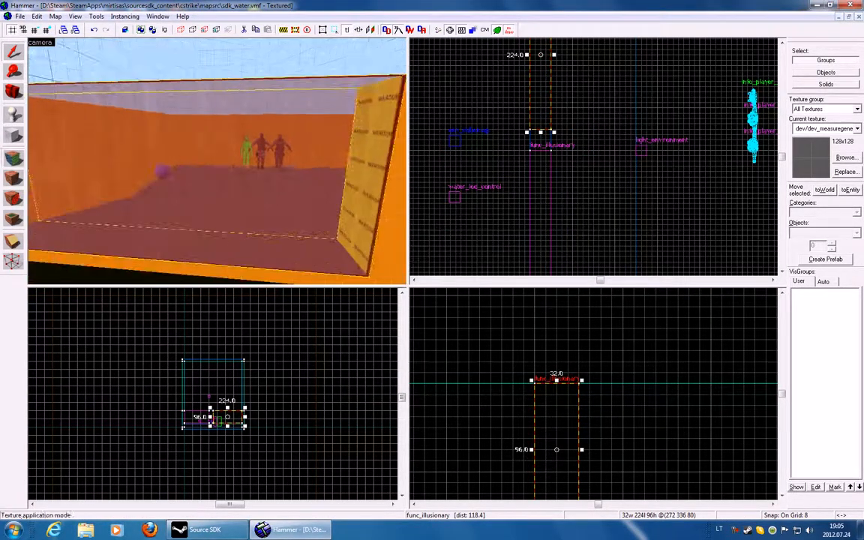
click(13, 159)
key(z)
key(w)
click(218, 161)
right_click(217, 161)
key(s)
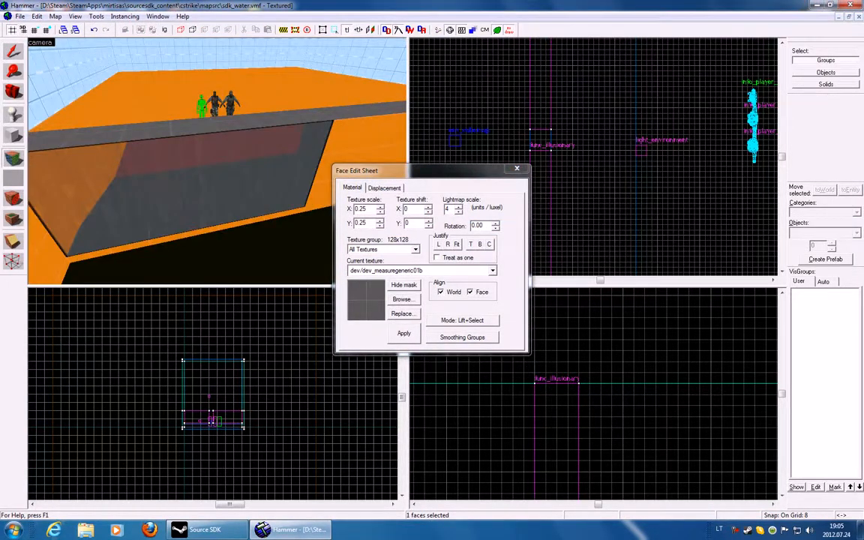
click(517, 169)
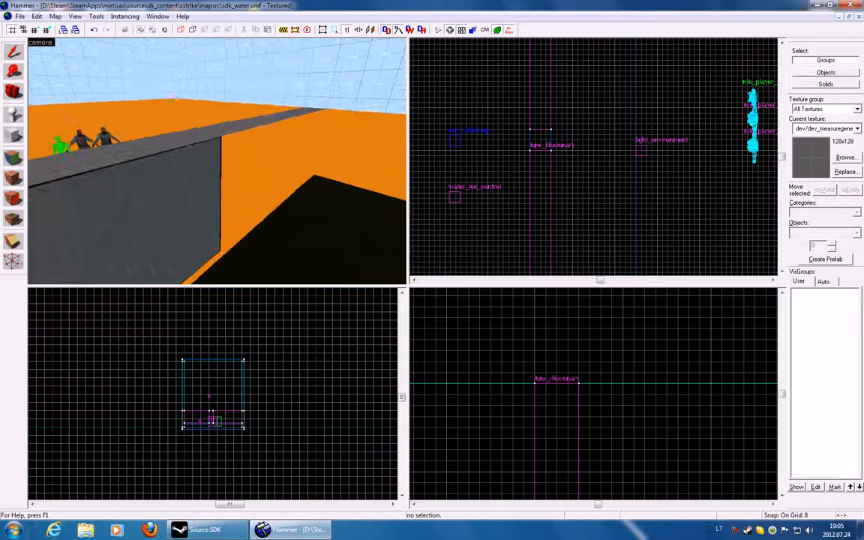
Save the map.
key(w)
key(s)
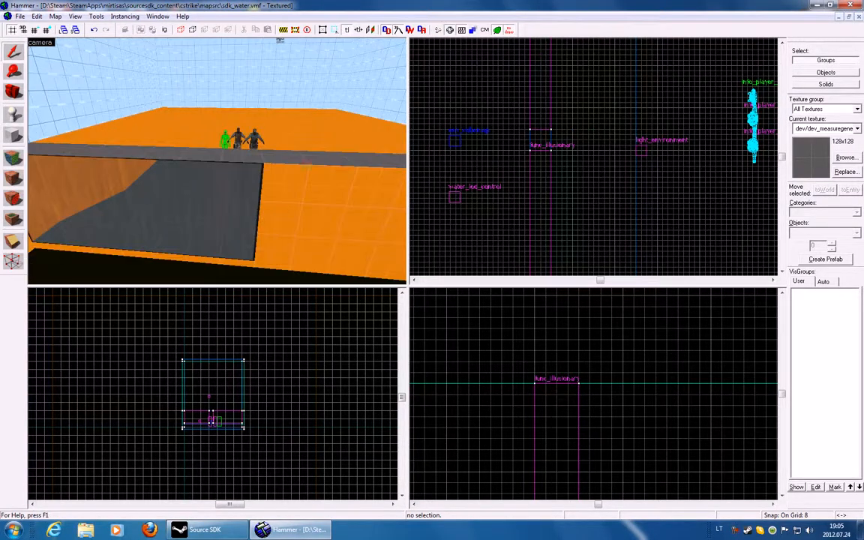
key(ctrl+s)
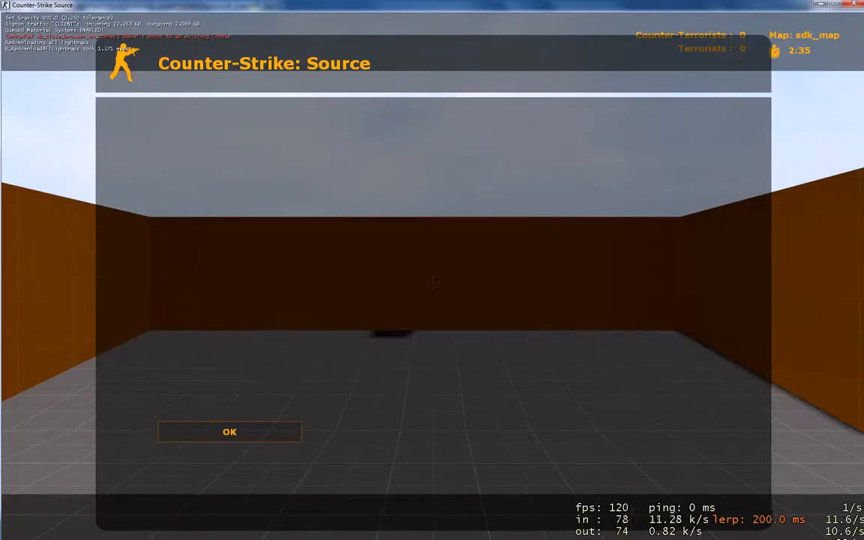
Dismiss the welcome message in Counter-Strike: Source, join the Counter-Terrorist force and take out the knife.
key(Return)
key(2)
key(1)
key(3)
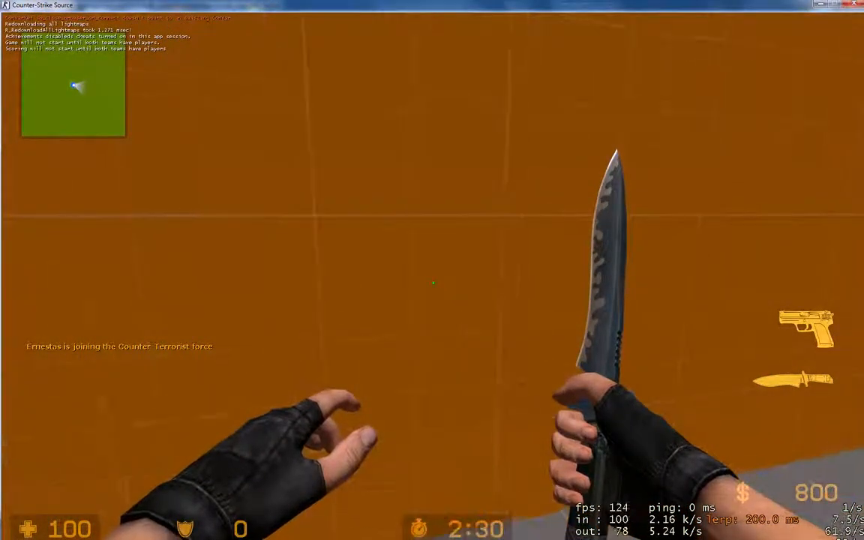
Walk around the pool in the game and examine the dividing wall, its glass section and whether the sections can be passed through.
key(s)
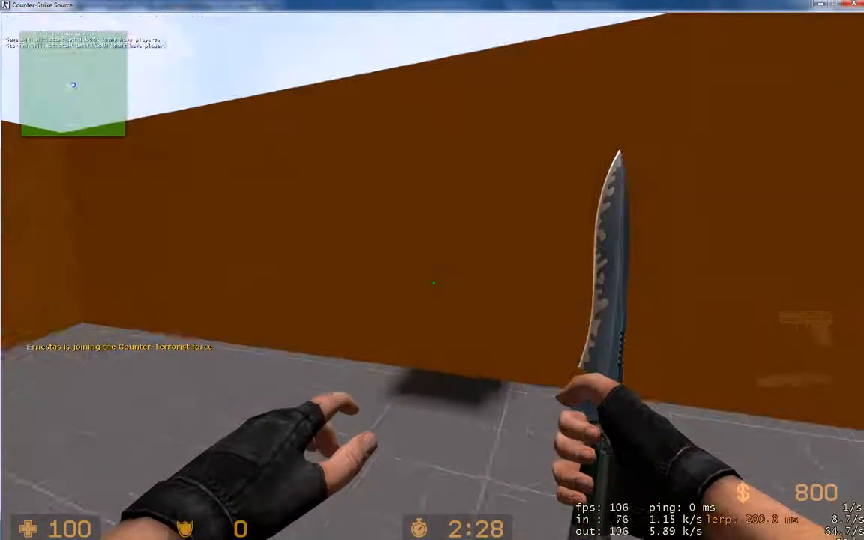
key(w)
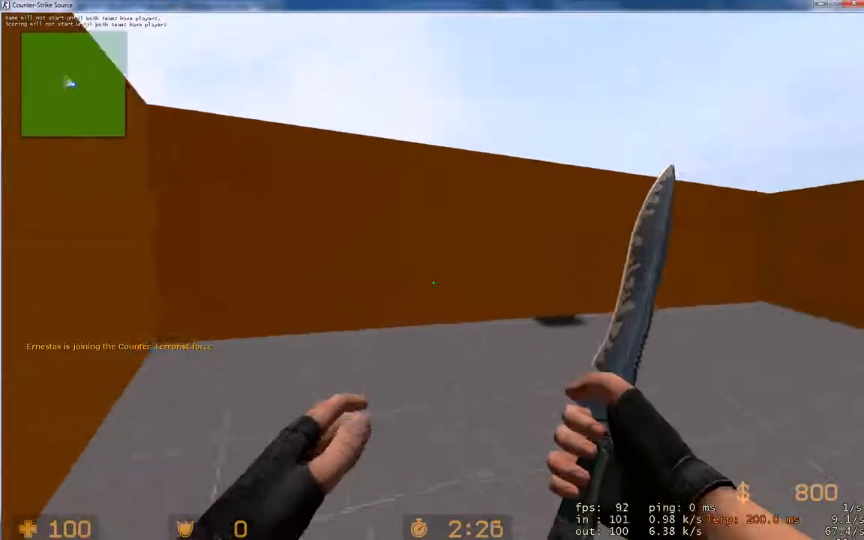
key(w)
click(434, 283)
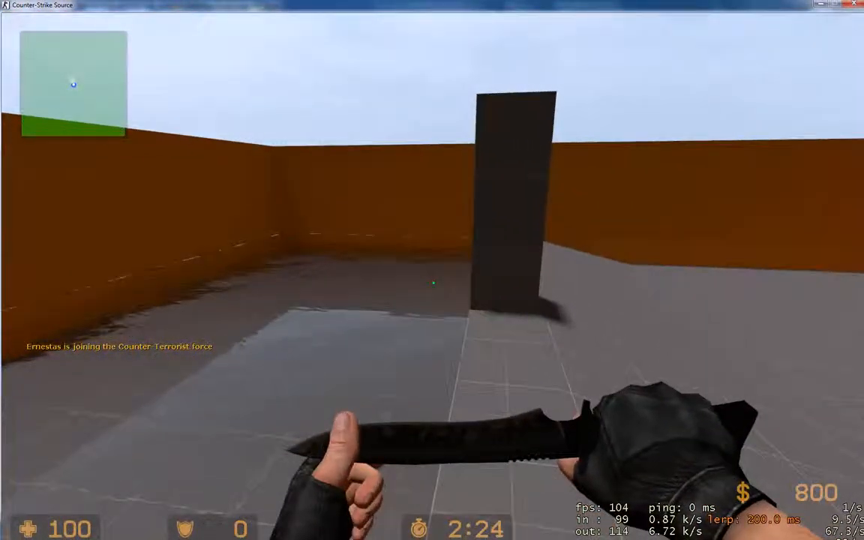
key(w)
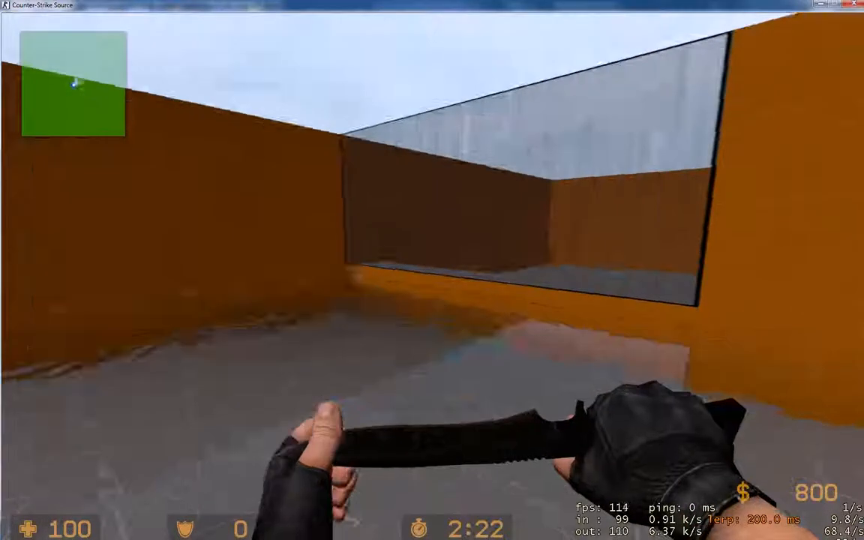
key(w)
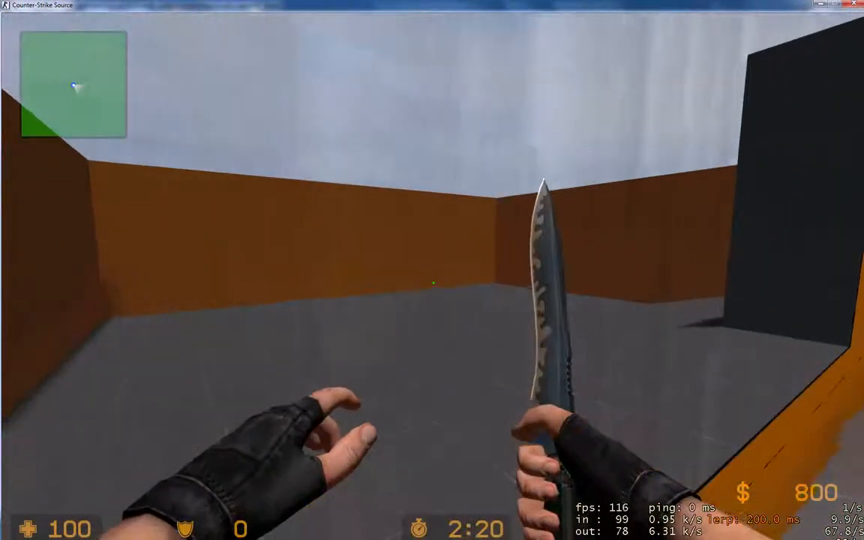
key(w)
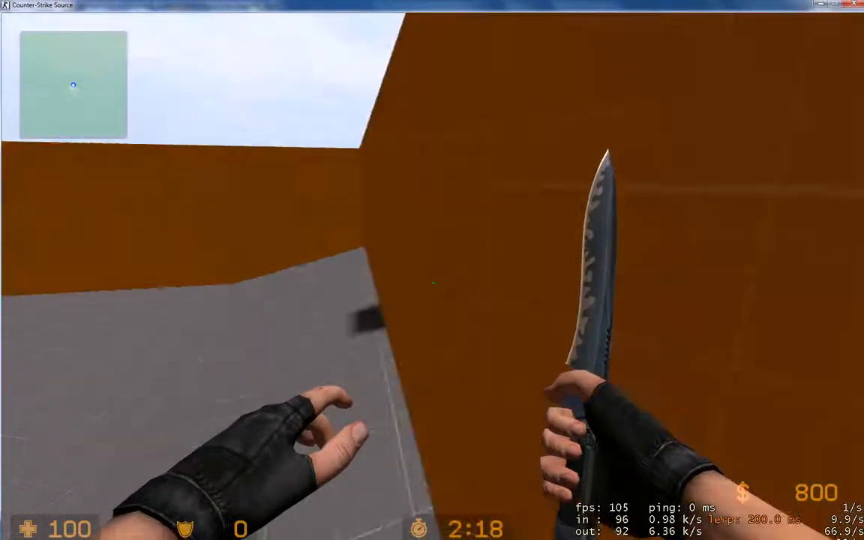
key(w)
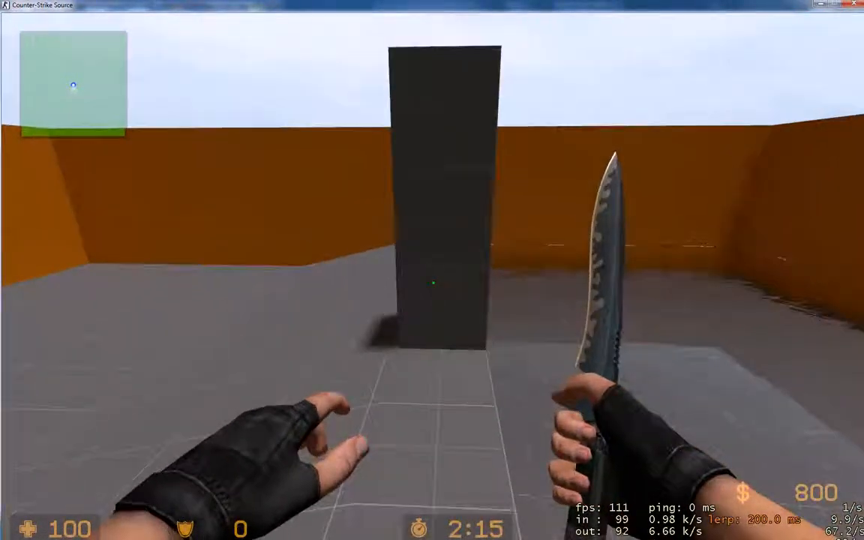
Test the grey pillar's collision in the game and fire the pistol at the walls to check the illusionary sections.
key(w)
click(433, 283)
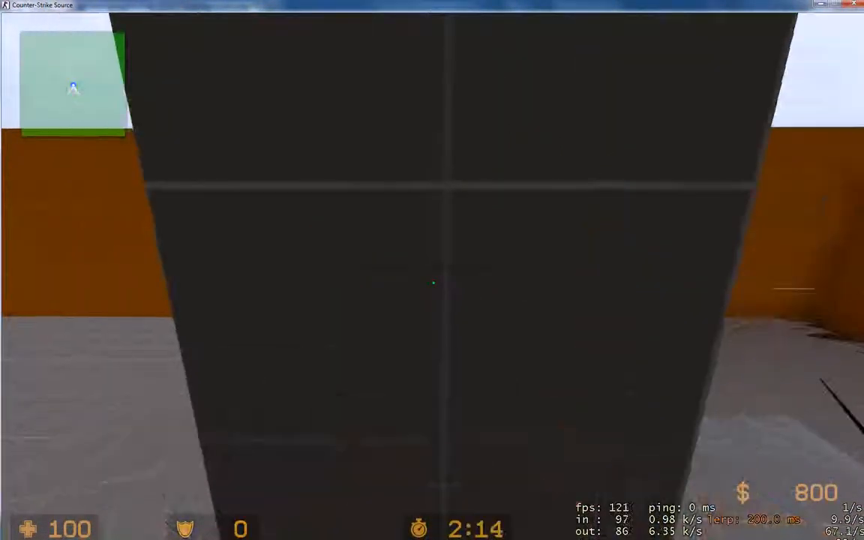
key(s)
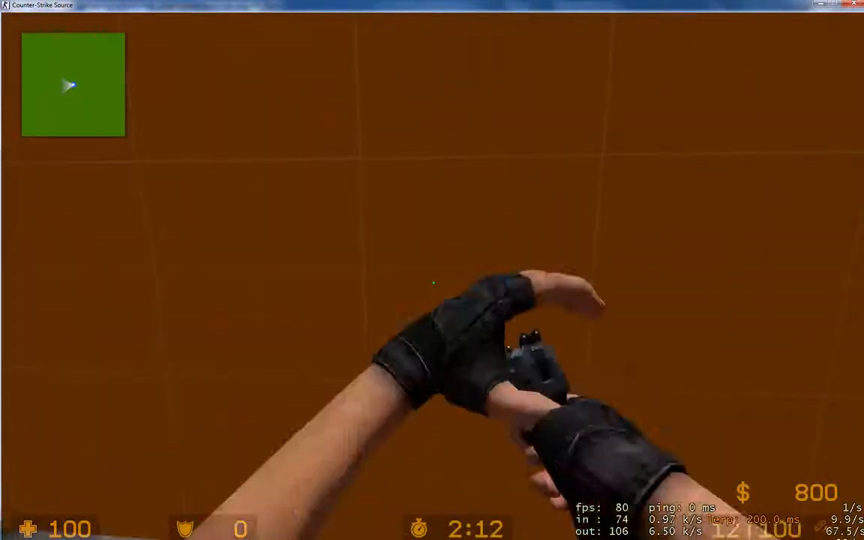
key(s)
click(433, 283)
click(433, 283)
click(433, 283)
click(433, 283)
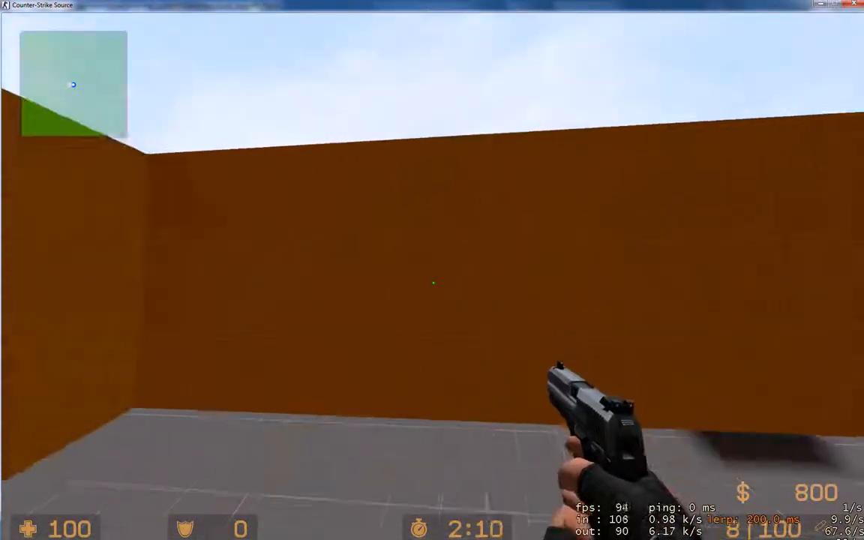
click(432, 283)
click(433, 283)
click(433, 283)
click(433, 283)
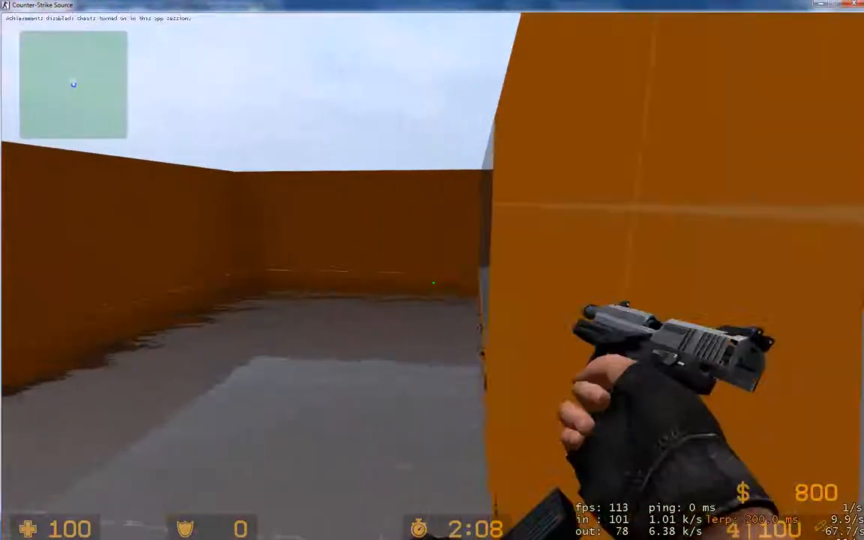
key(a)
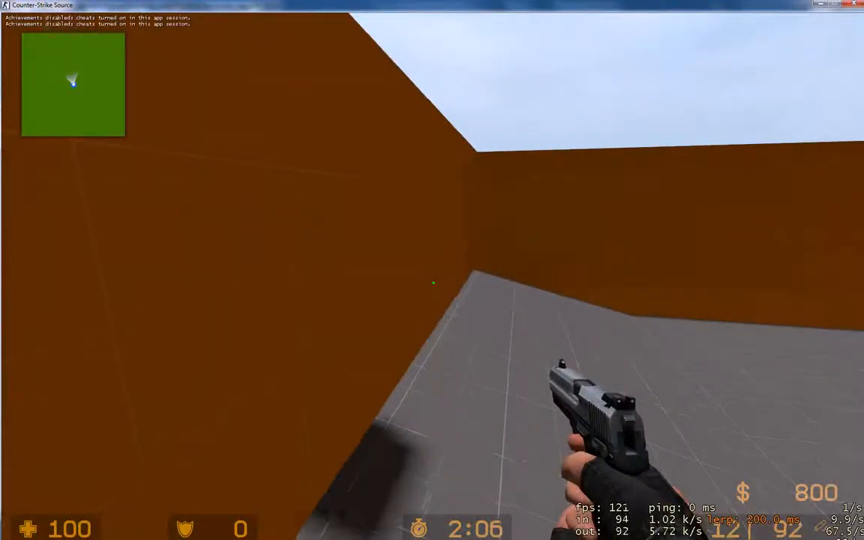
key(s)
key(q)
key(q)
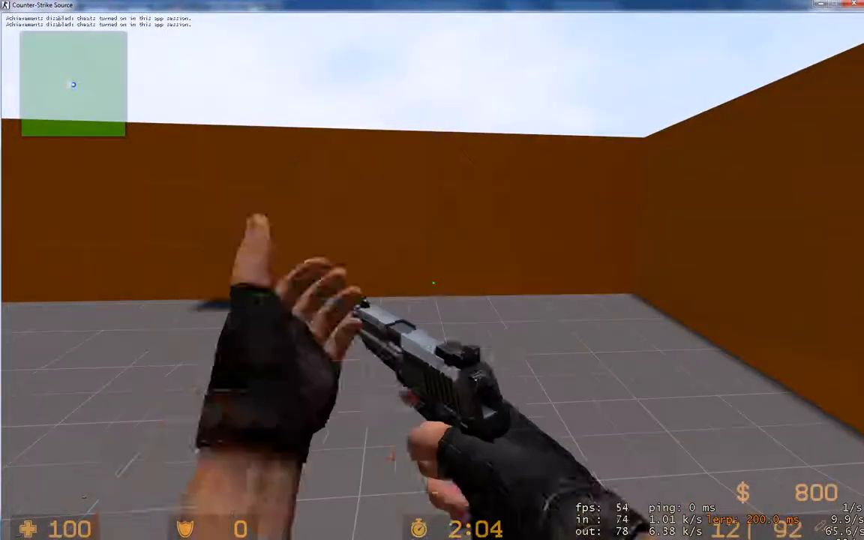